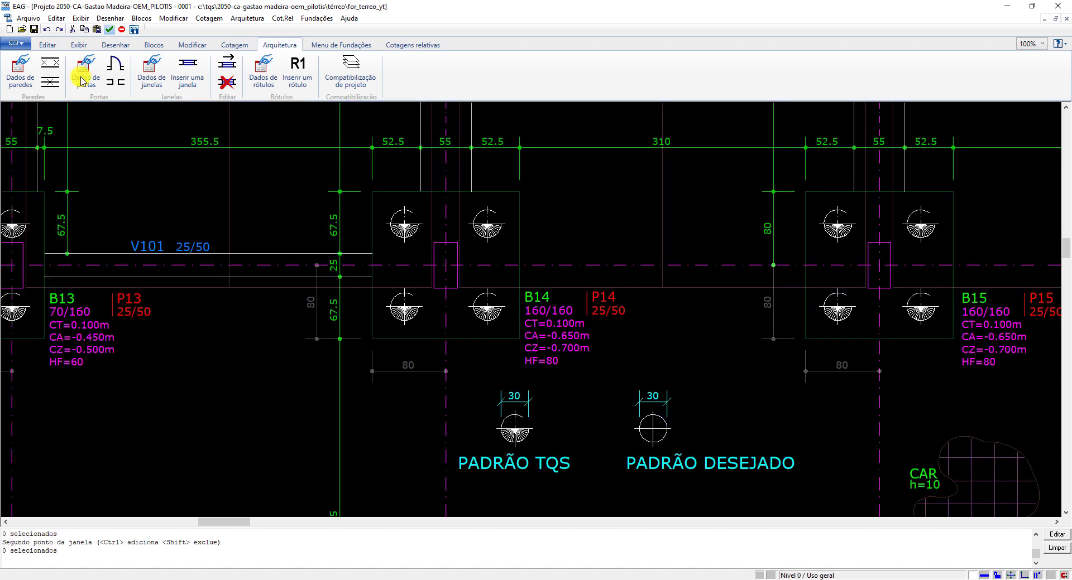
Save the drawing and preview it as plotted, returning to the normal editing display
{"action": "left_click", "coordinate": [33, 30]}
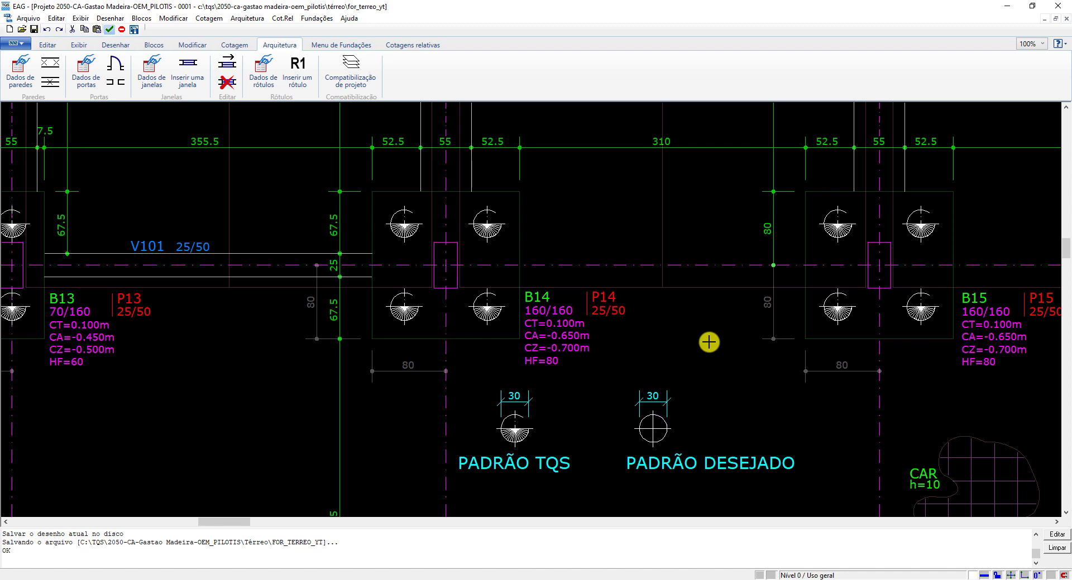
{"action": "key", "text": "F7"}
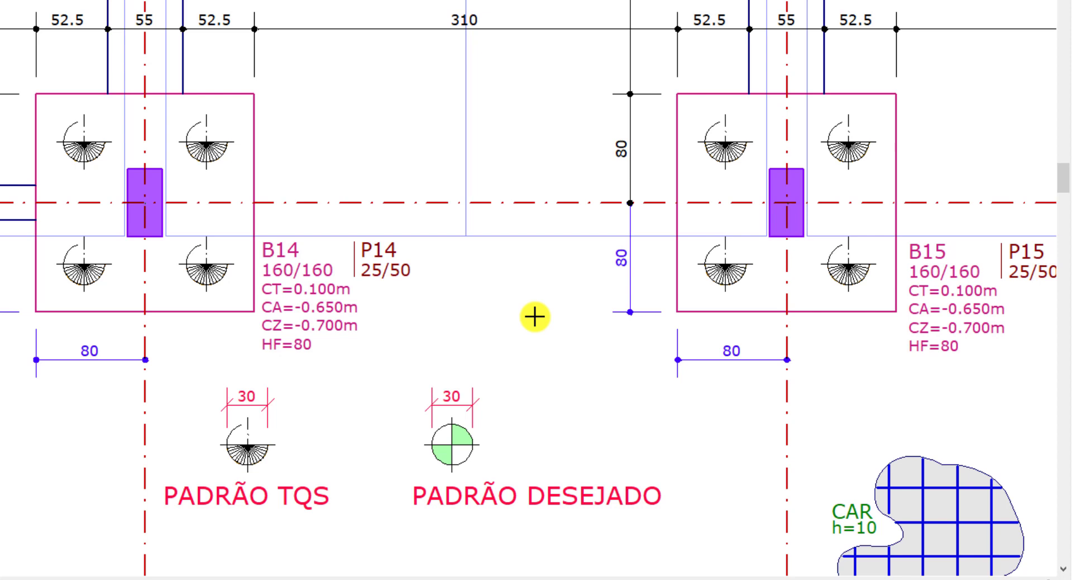
{"action": "key", "text": "F7"}
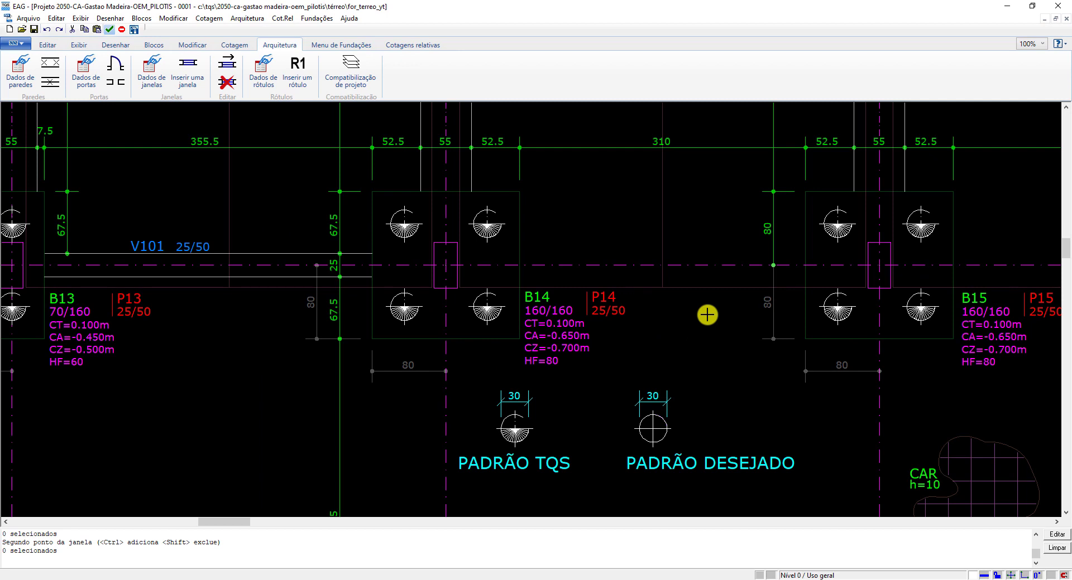
Check the block insertion properties of the pile symbol above the PADRÃO TQS label, including its X and Y scale
{"action": "left_click", "coordinate": [515, 431]}
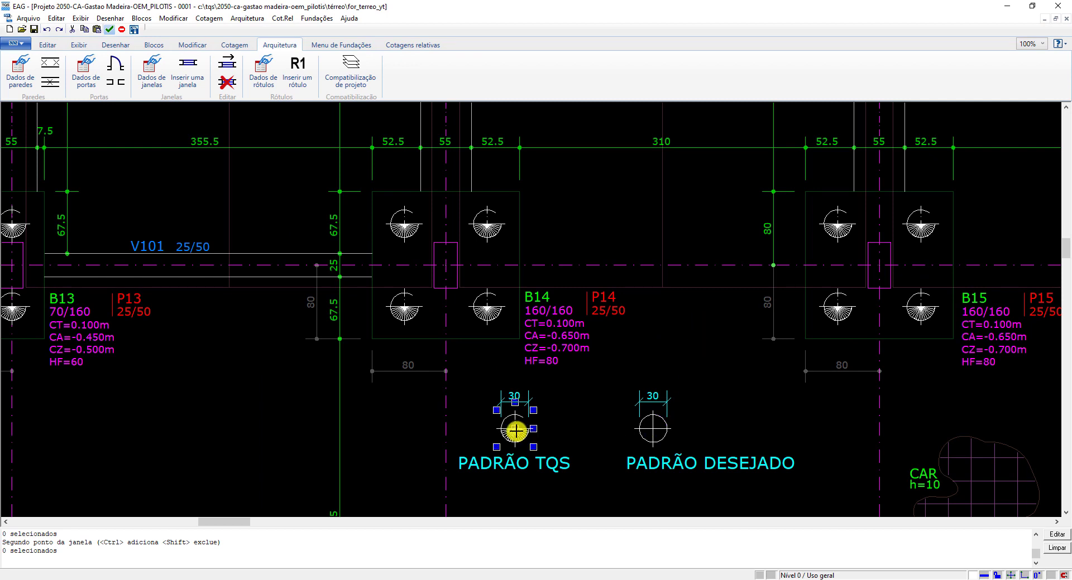
{"action": "right_click", "coordinate": [516, 431]}
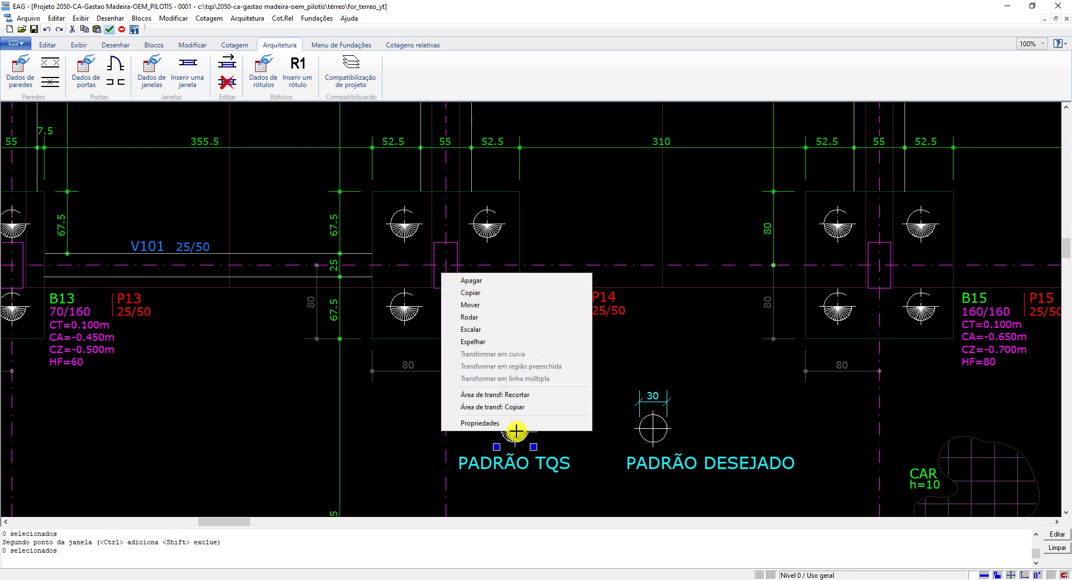
{"action": "left_click", "coordinate": [533, 423]}
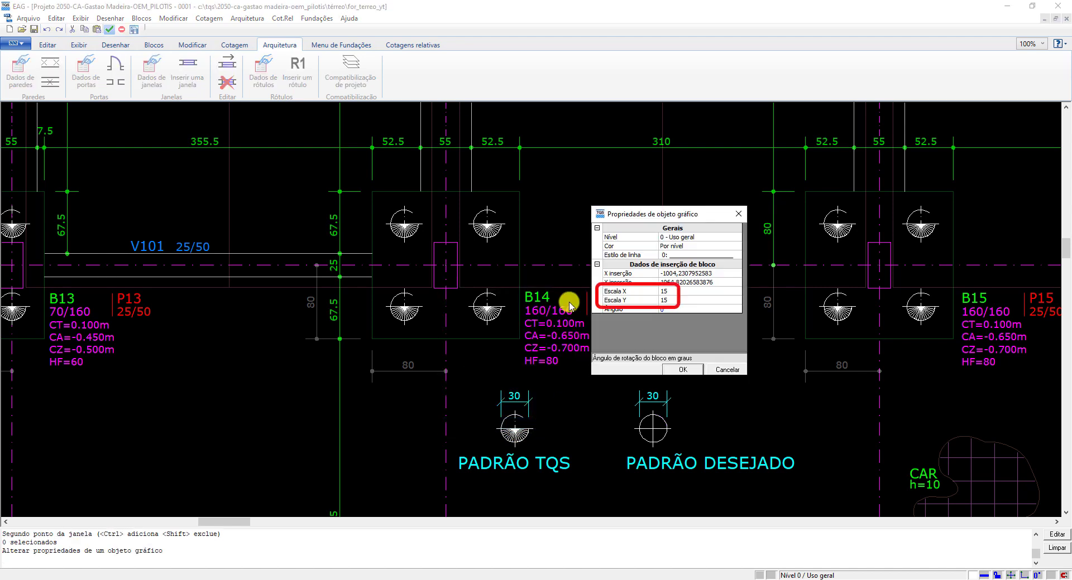
{"action": "left_click", "coordinate": [683, 370]}
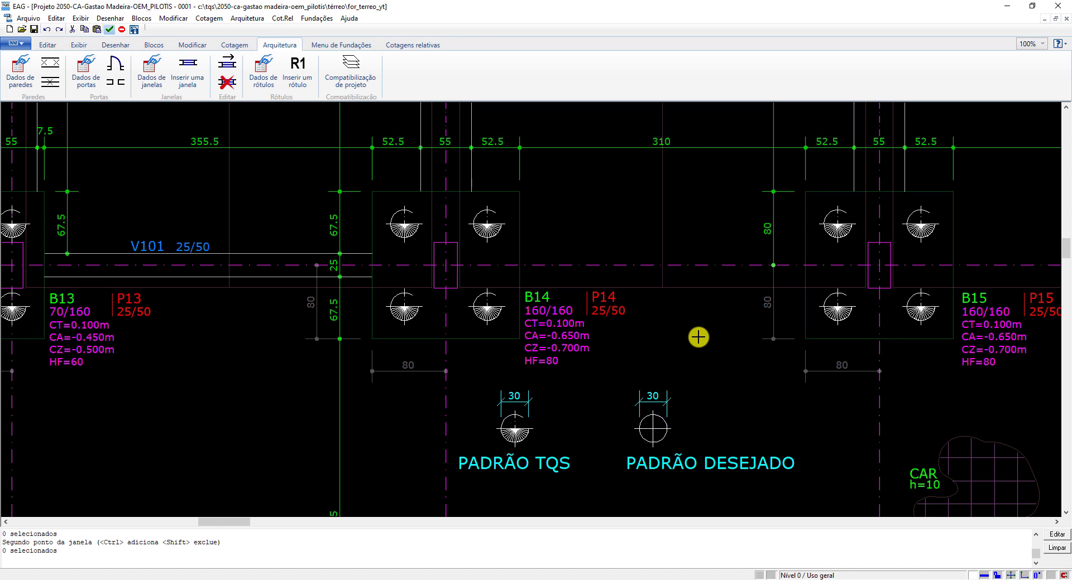
Switch to the calculator and compute the scale factor 1 ÷ 15
{"action": "key", "text": "alt+Tab"}
{"action": "type", "text": "1"}
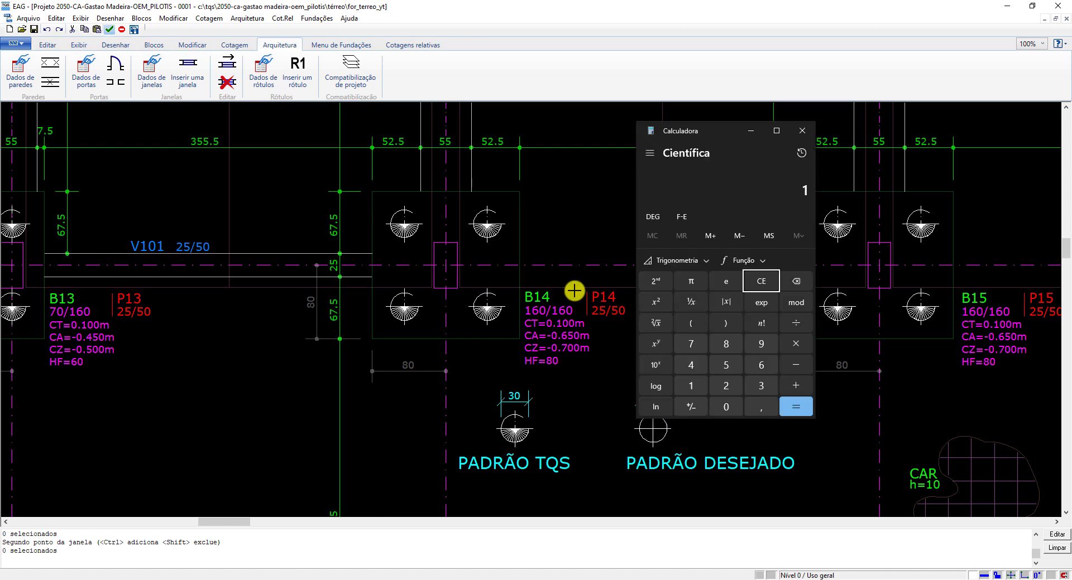
{"action": "type", "text": " ÷ 15"}
{"action": "key", "text": "Return"}
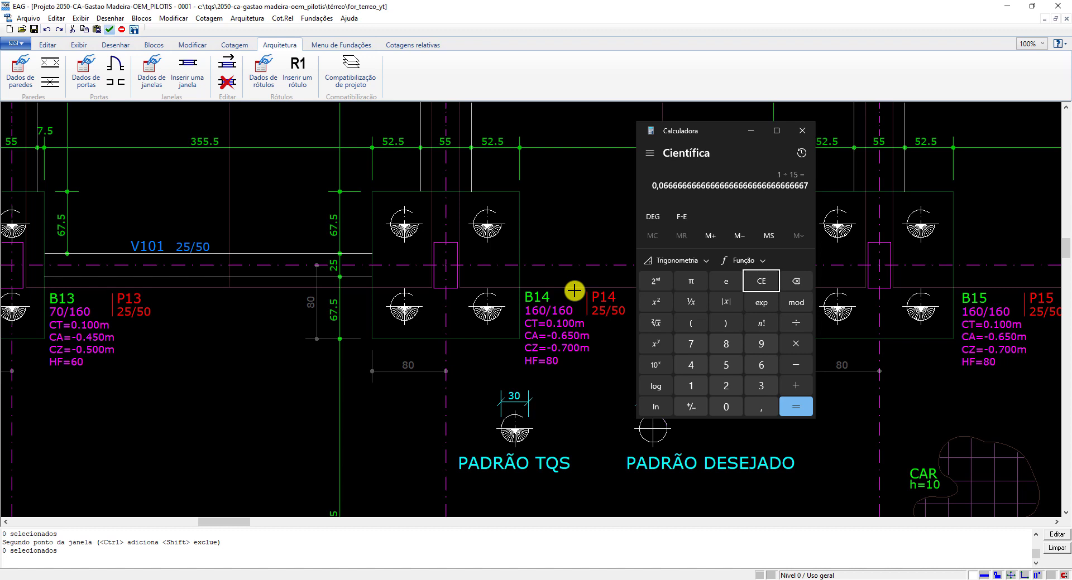
Delete the dimension above the desired pile symbol and its PADRÃO DESEJADO label, keeping the crossed circle
{"action": "middle_click_drag", "start_coordinate": [574, 291], "coordinate": [576, 291]}
{"action": "left_click", "coordinate": [669, 396]}
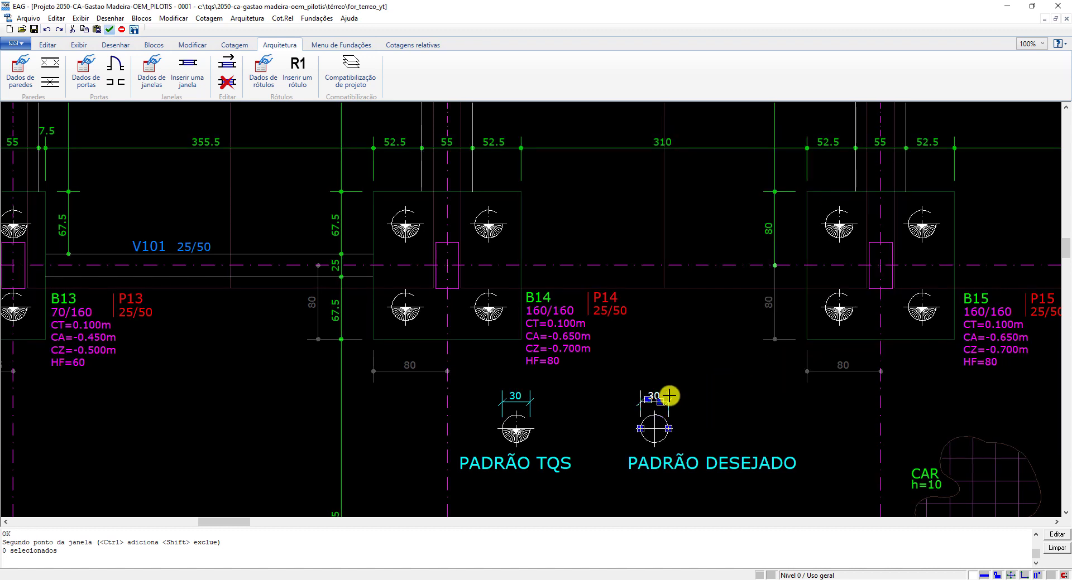
{"action": "key", "text": "Delete"}
{"action": "left_click", "coordinate": [705, 468]}
{"action": "key", "text": "Delete"}
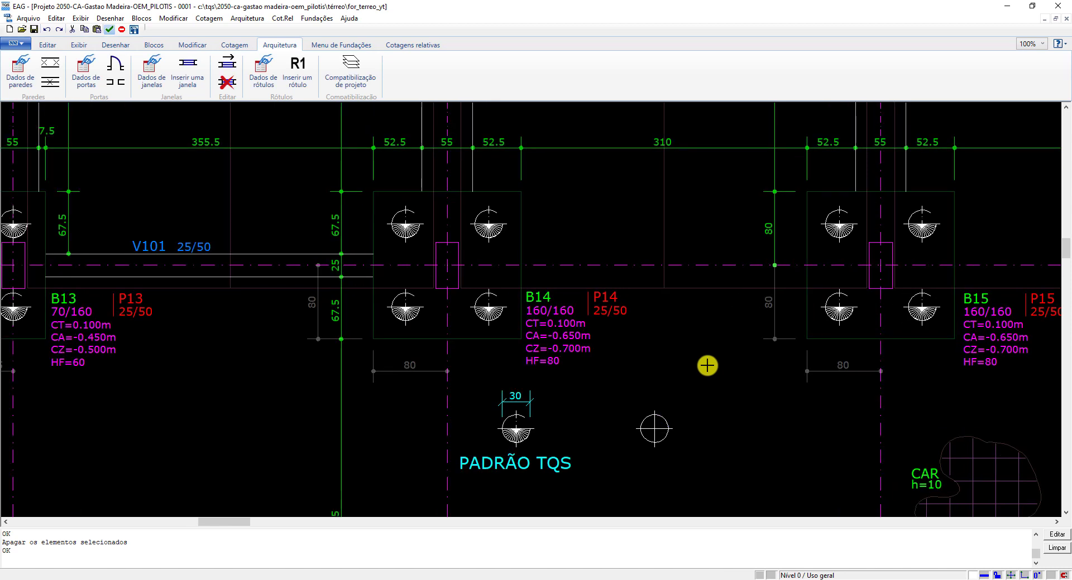
Scale the crossed circle by a factor of 0.06666667 about a point at its upper edge, erasing the original elements
{"action": "left_click", "coordinate": [192, 45]}
{"action": "left_click", "coordinate": [117, 67]}
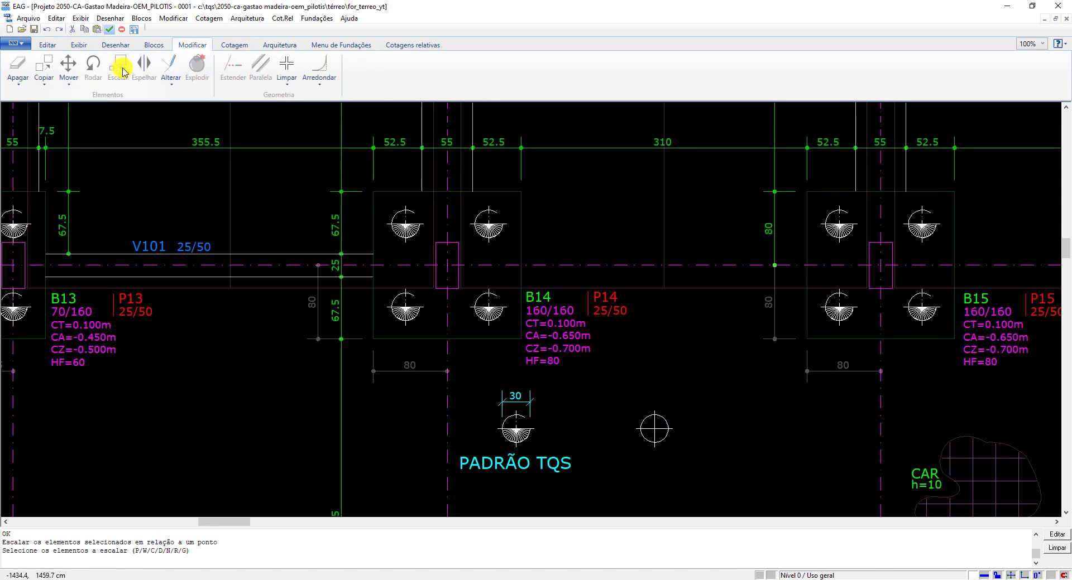
{"action": "left_click", "coordinate": [610, 376]}
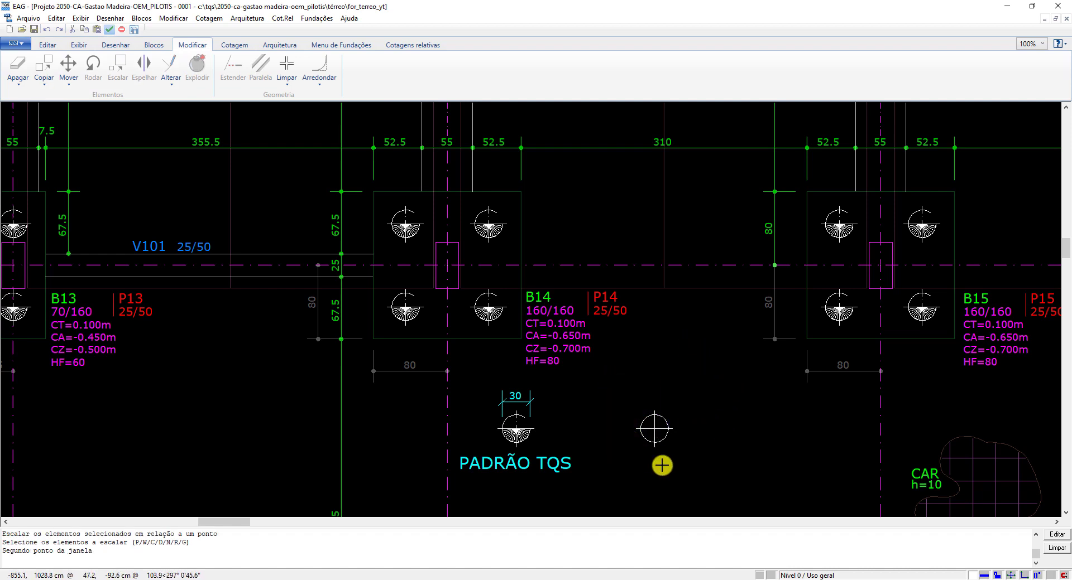
{"action": "left_click", "coordinate": [698, 471]}
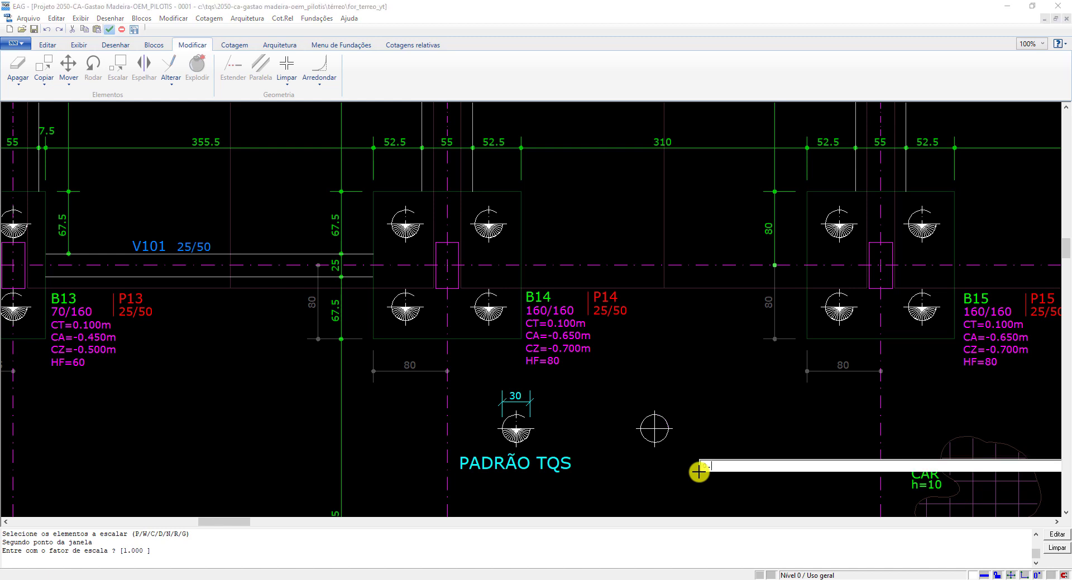
{"action": "type", "text": "06666667"}
{"action": "key", "text": "Return"}
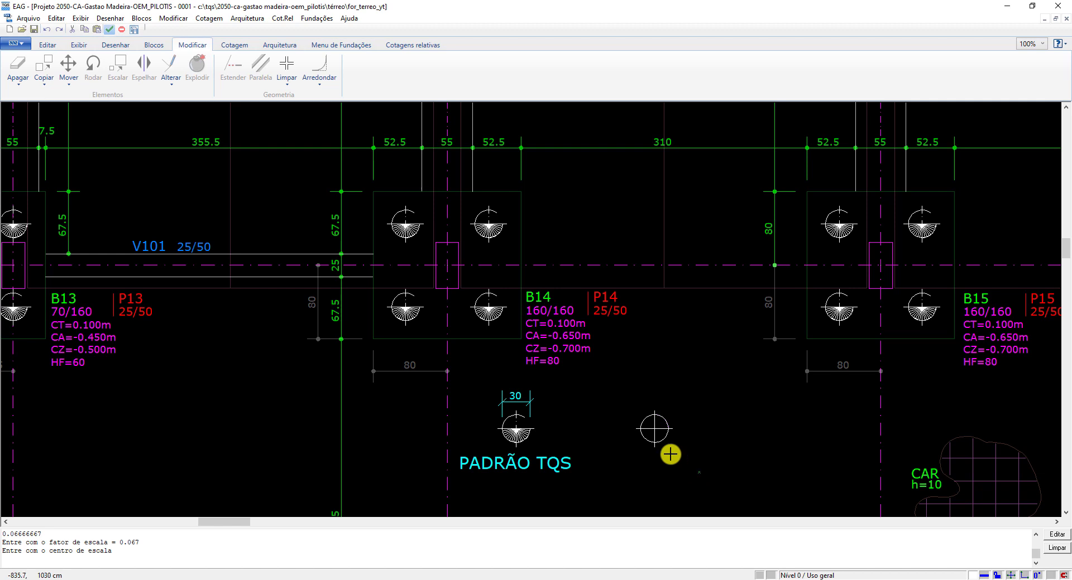
{"action": "left_click", "coordinate": [654, 408]}
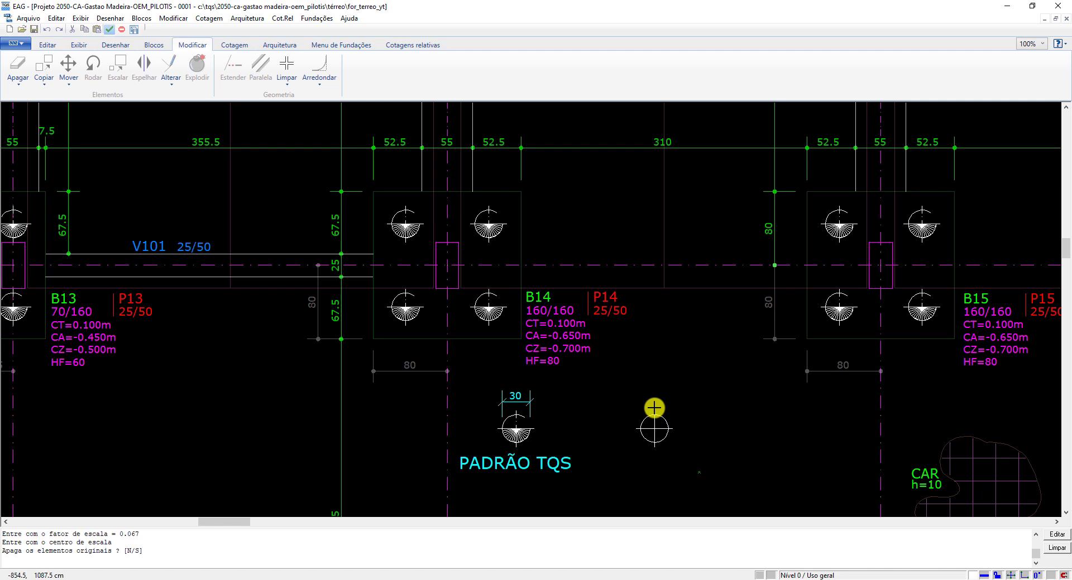
{"action": "type", "text": "S"}
{"action": "key", "text": "Return"}
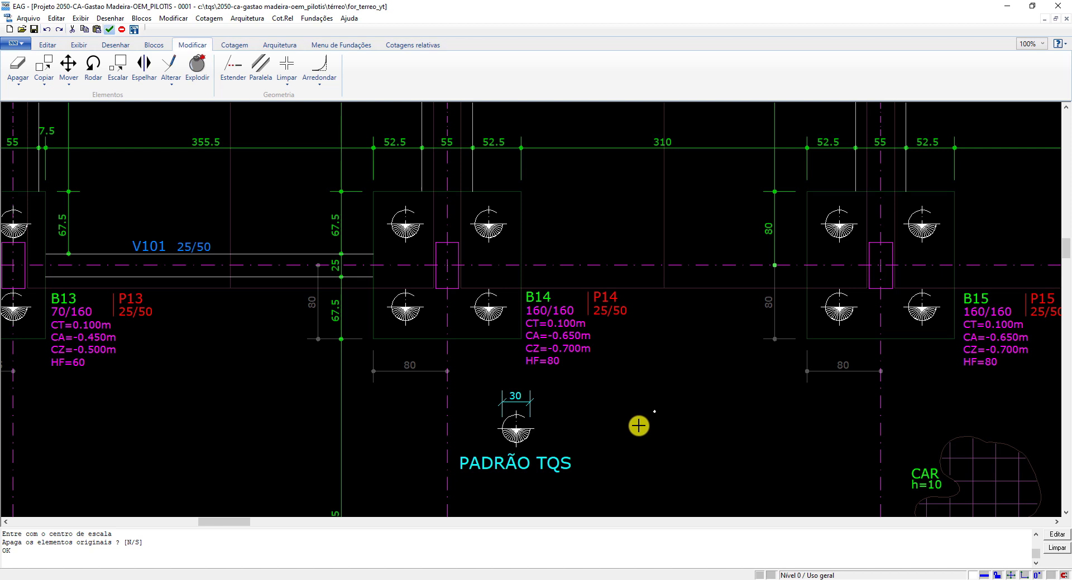
{"action": "left_click", "coordinate": [734, 453]}
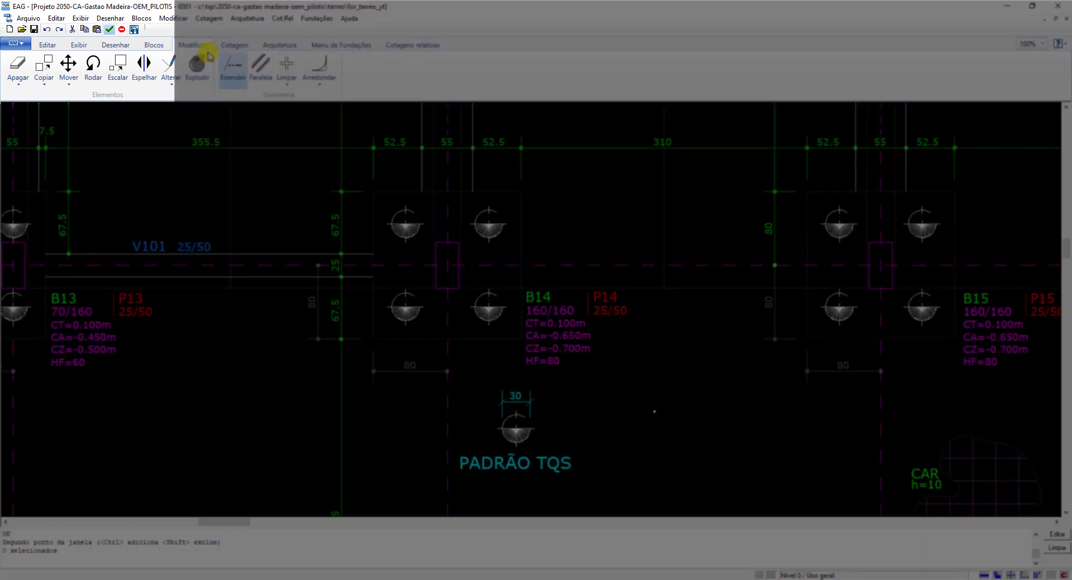
Compare the size of internal block $EST30, at scale 1 and angle 0, with the reduced crossed circle without placing it
{"action": "left_click", "coordinate": [151, 47]}
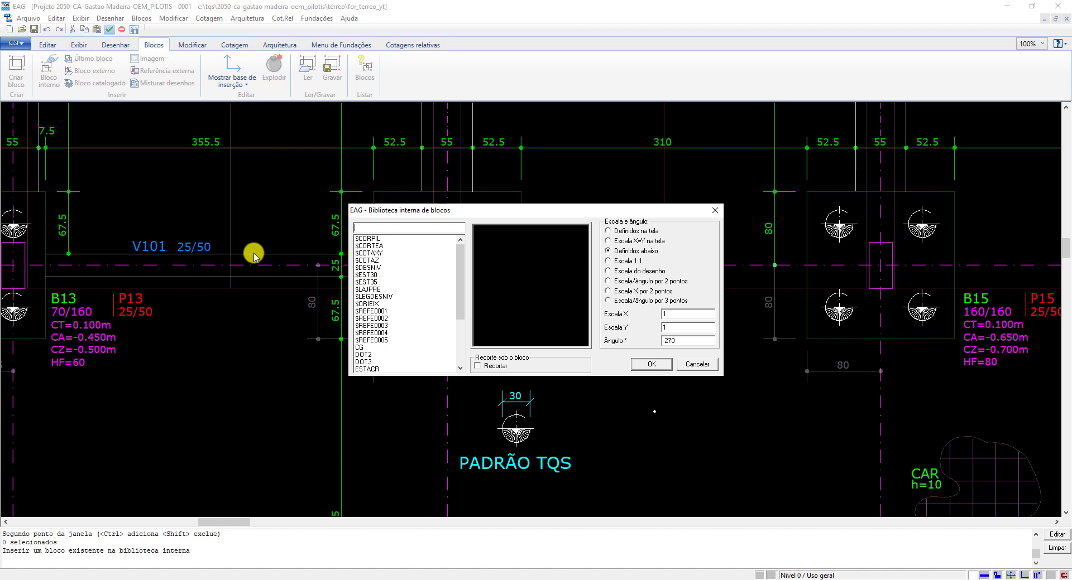
{"action": "left_click", "coordinate": [368, 275]}
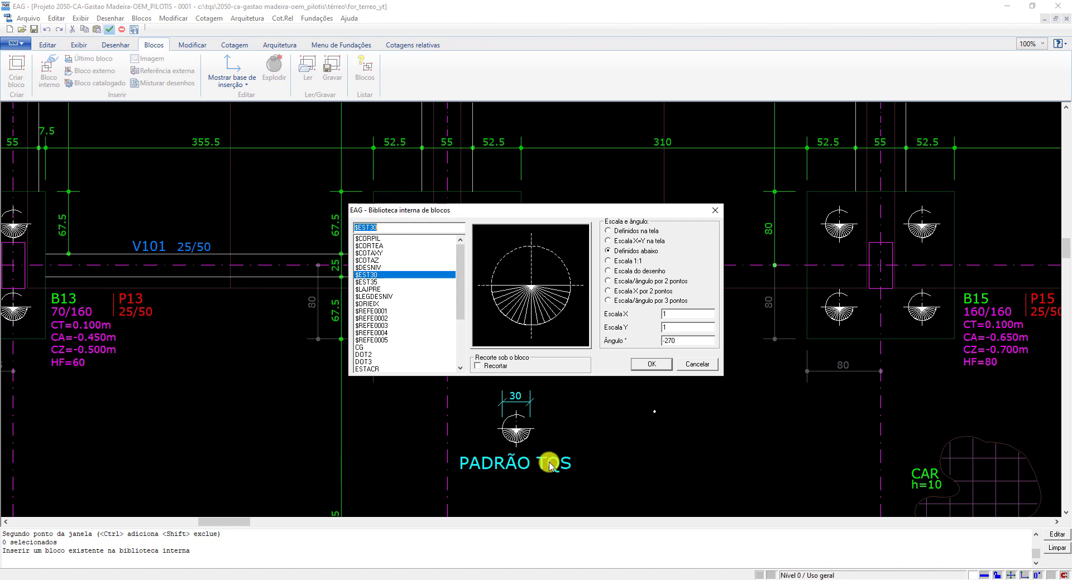
{"action": "double_click", "coordinate": [678, 341]}
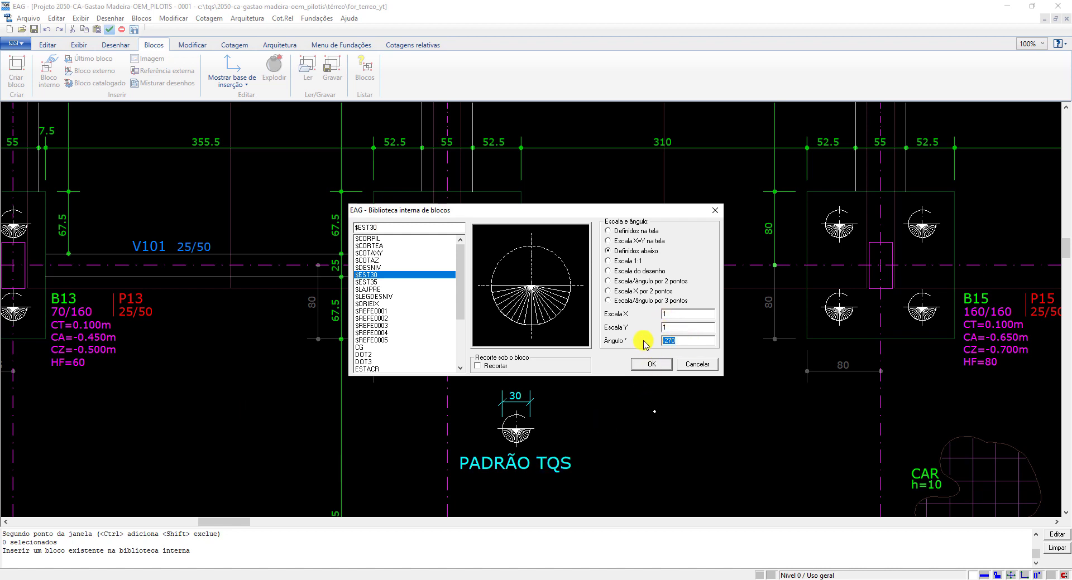
{"action": "type", "text": "0"}
{"action": "left_click", "coordinate": [654, 365]}
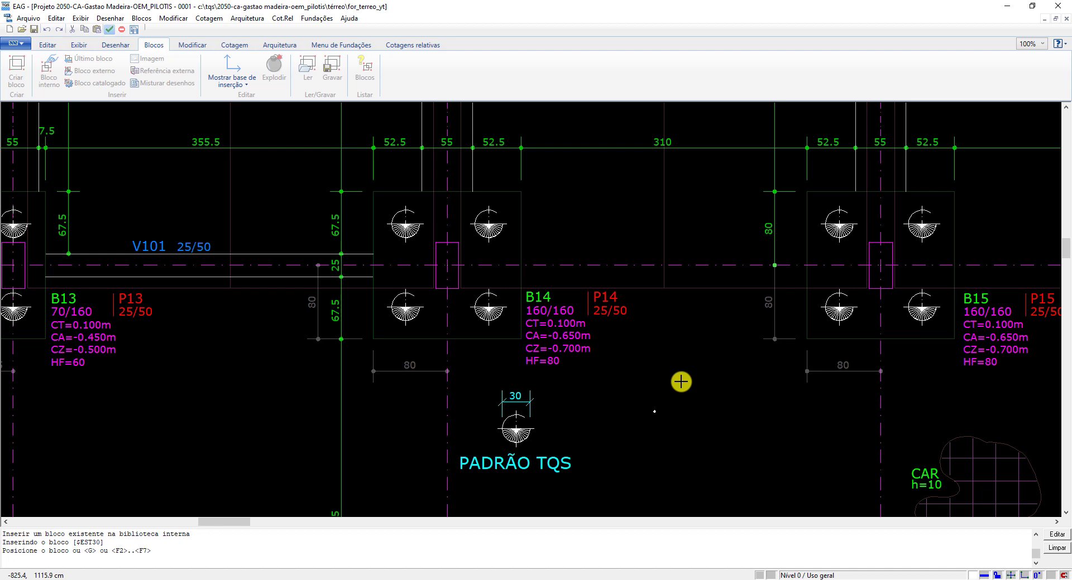
{"action": "scroll", "coordinate": [681, 382], "scroll_direction": "up", "scroll_amount": 8}
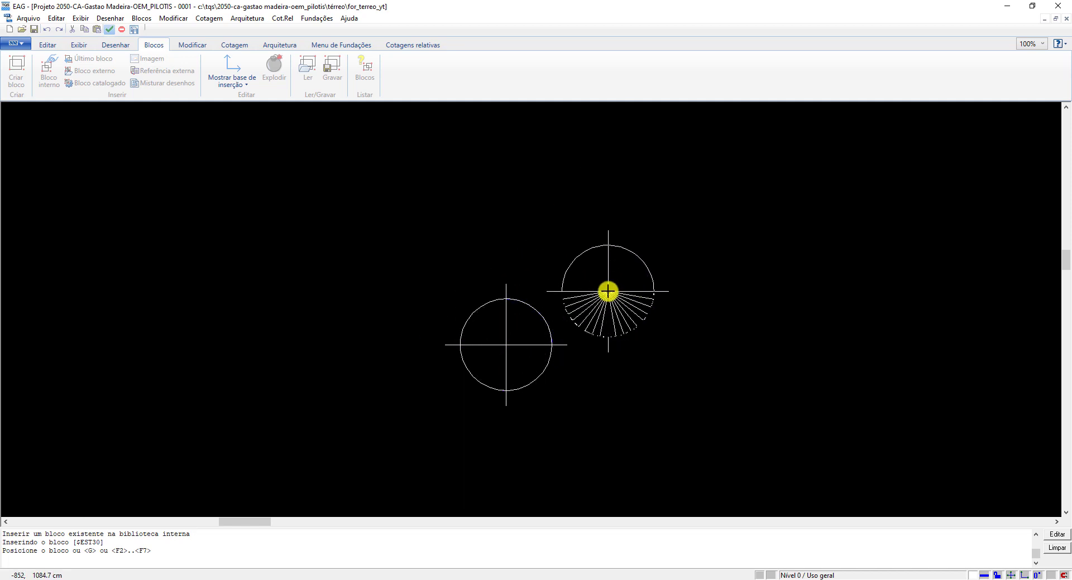
{"action": "key", "text": "Escape"}
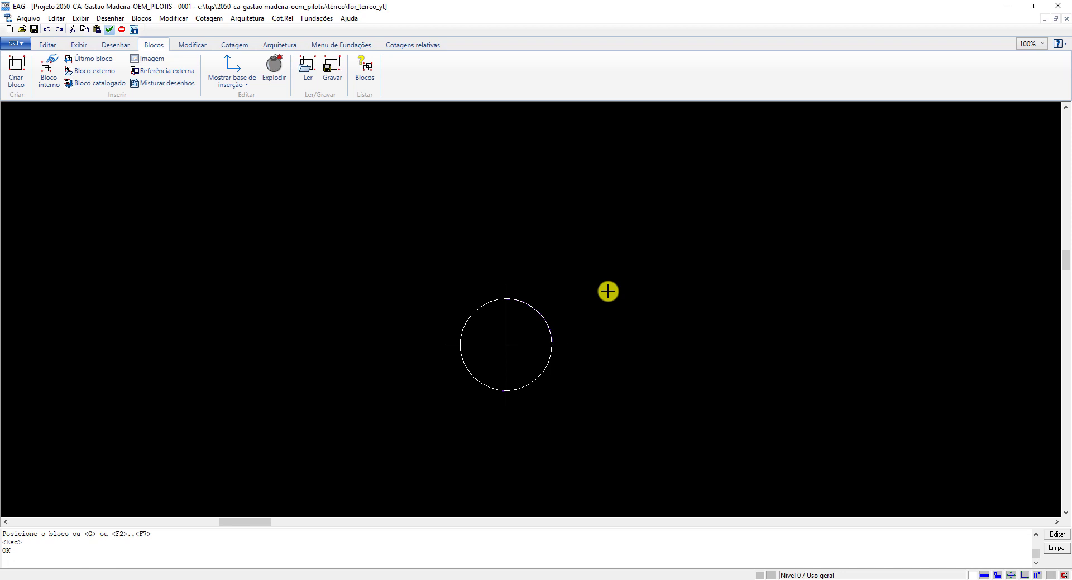
{"action": "left_click", "coordinate": [608, 291]}
{"action": "left_click", "coordinate": [682, 263]}
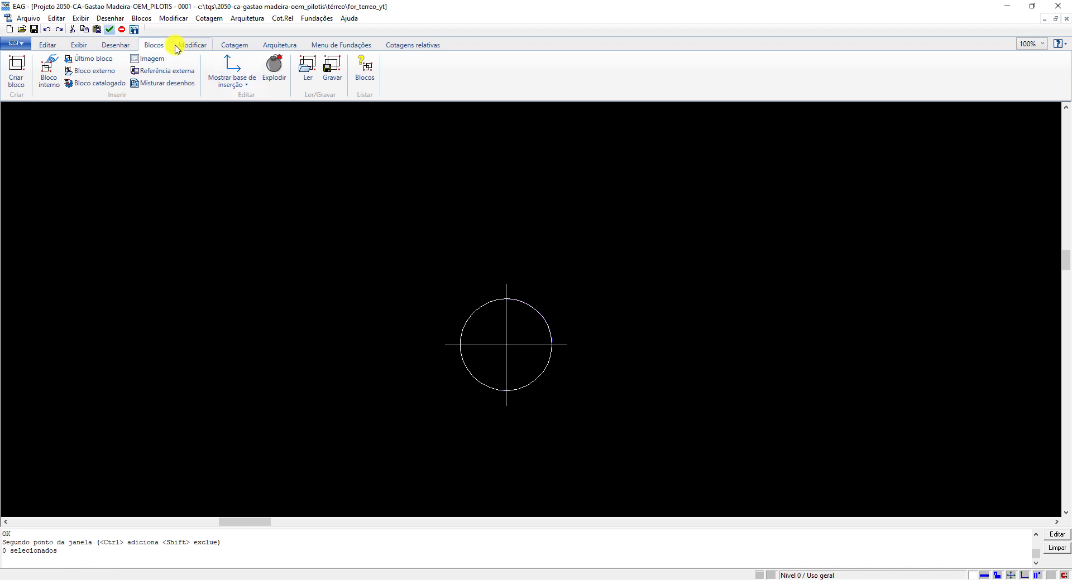
Redefine block $EST30 from the reduced crossed circle, replacing the existing block and using the circle's centre as insertion base point
{"action": "left_click", "coordinate": [17, 78]}
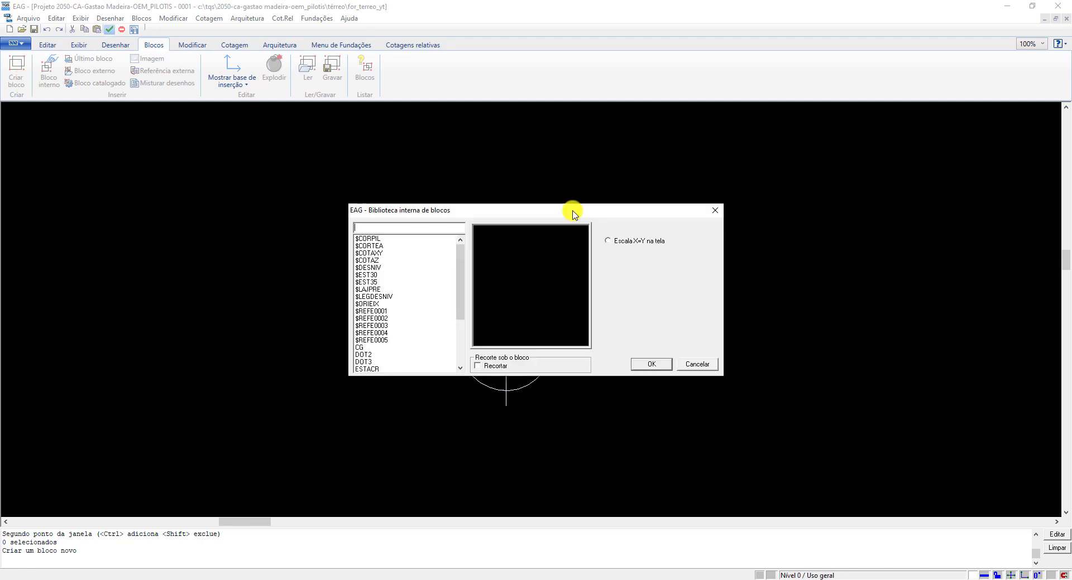
{"action": "left_click", "coordinate": [368, 275]}
{"action": "left_click", "coordinate": [648, 366]}
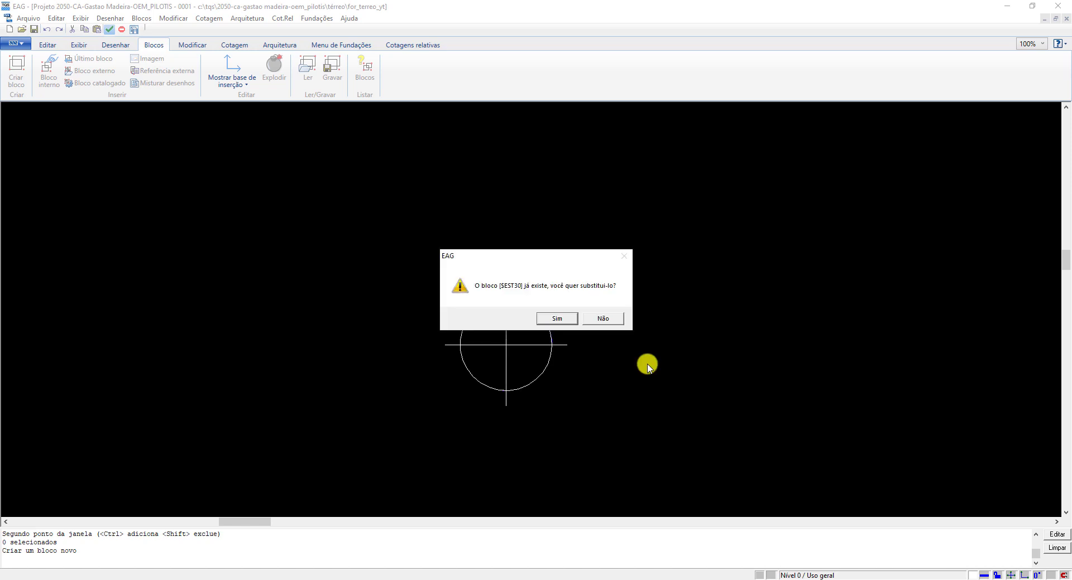
{"action": "left_click", "coordinate": [551, 318]}
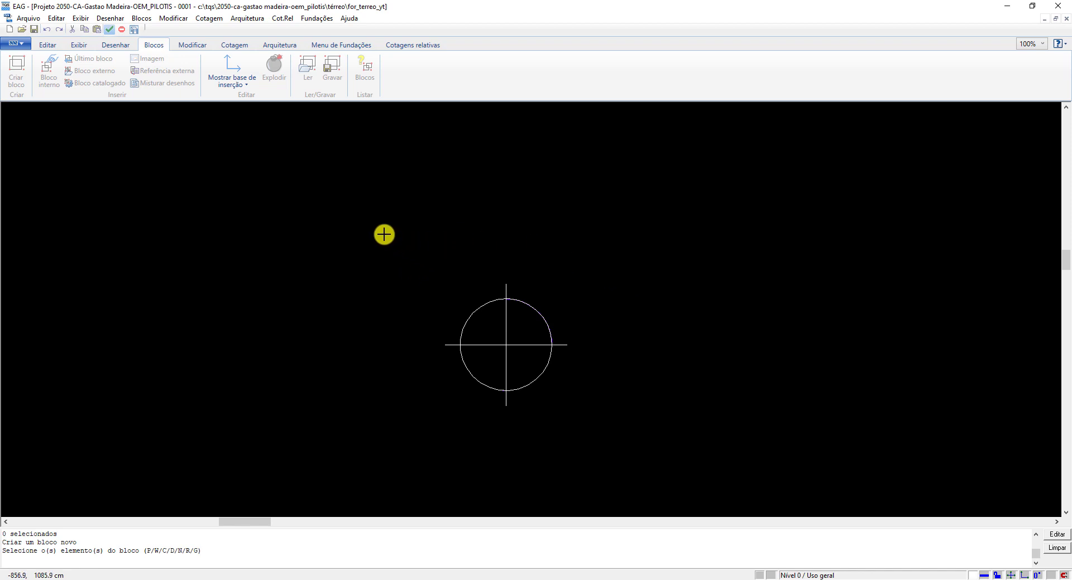
{"action": "left_click", "coordinate": [384, 234]}
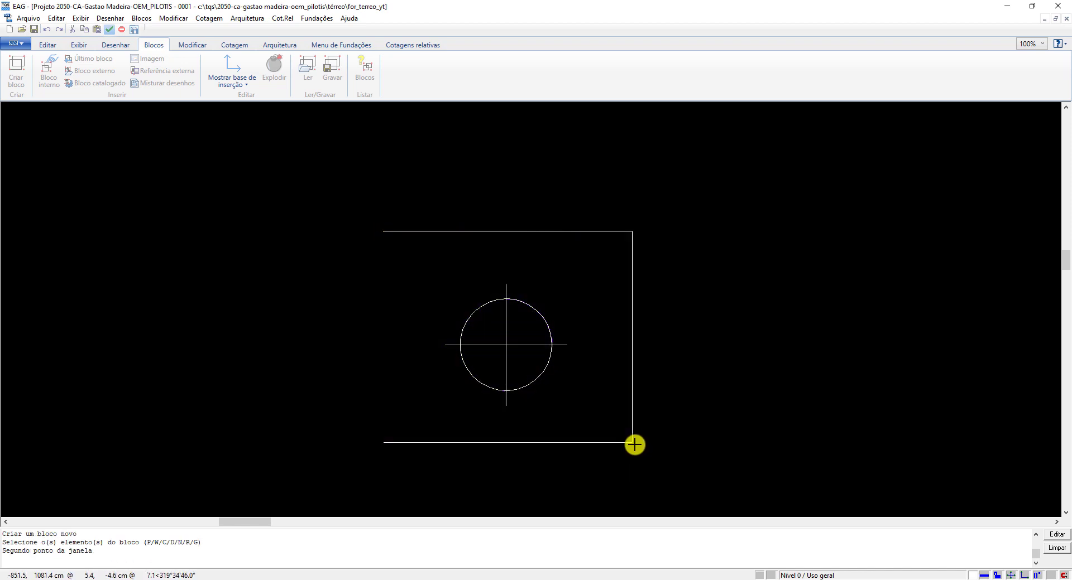
{"action": "left_click", "coordinate": [653, 461]}
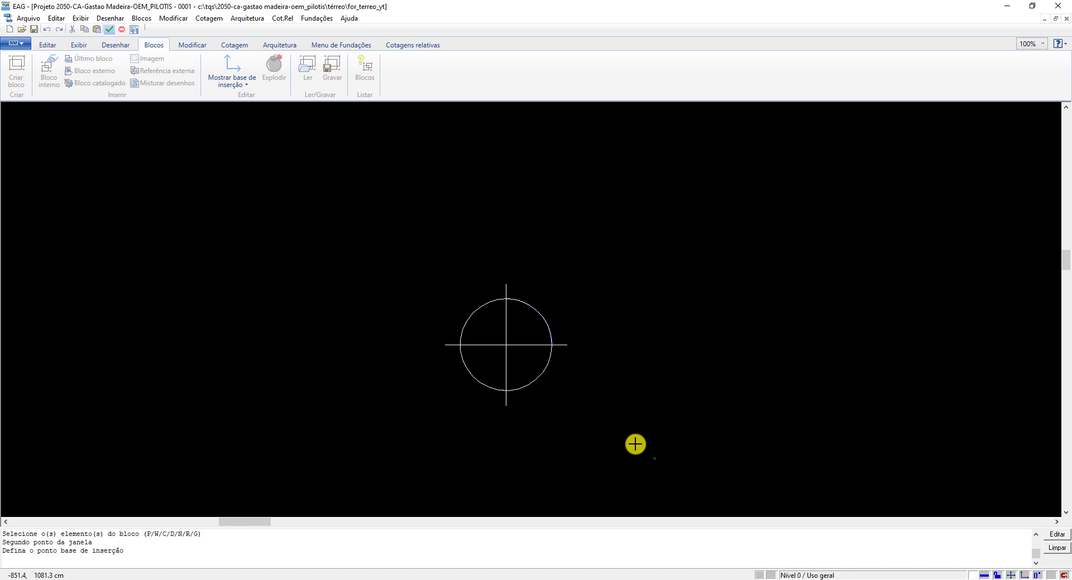
{"action": "left_click", "coordinate": [511, 343]}
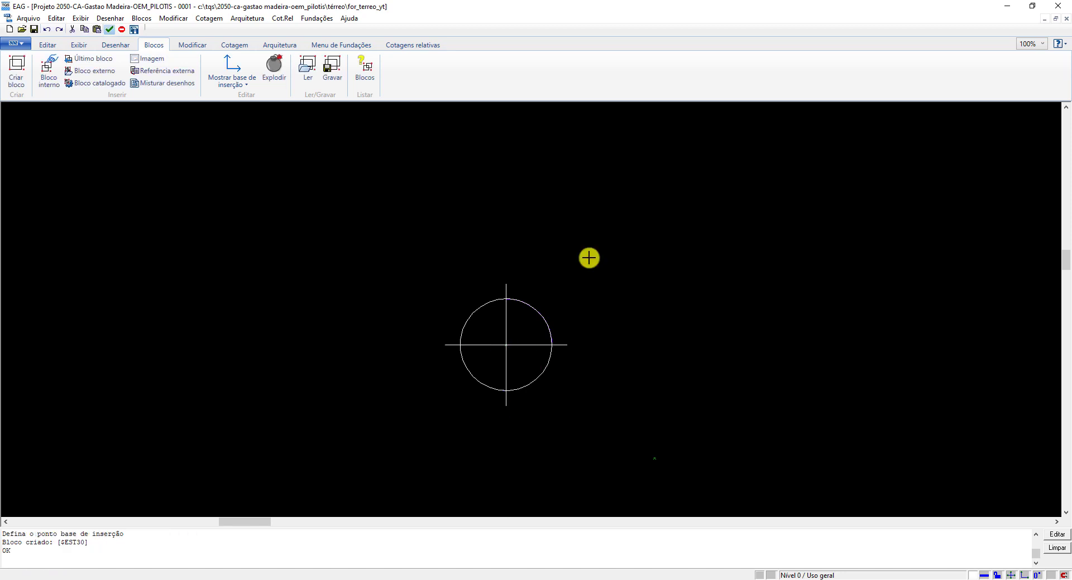
{"action": "scroll", "coordinate": [611, 435], "scroll_direction": "down", "scroll_amount": 5}
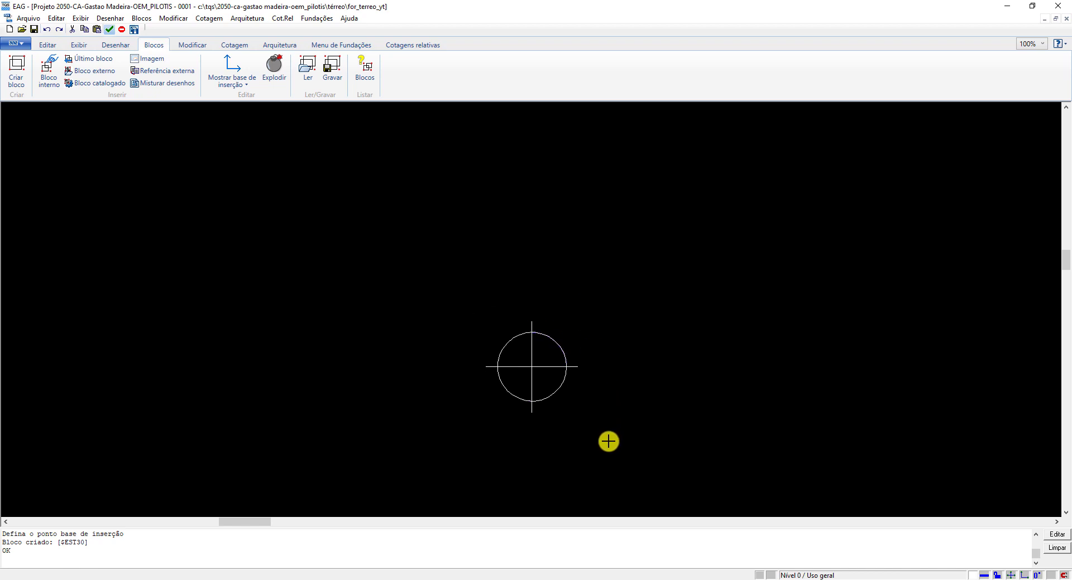
{"action": "scroll", "coordinate": [668, 461], "scroll_direction": "down", "scroll_amount": 10}
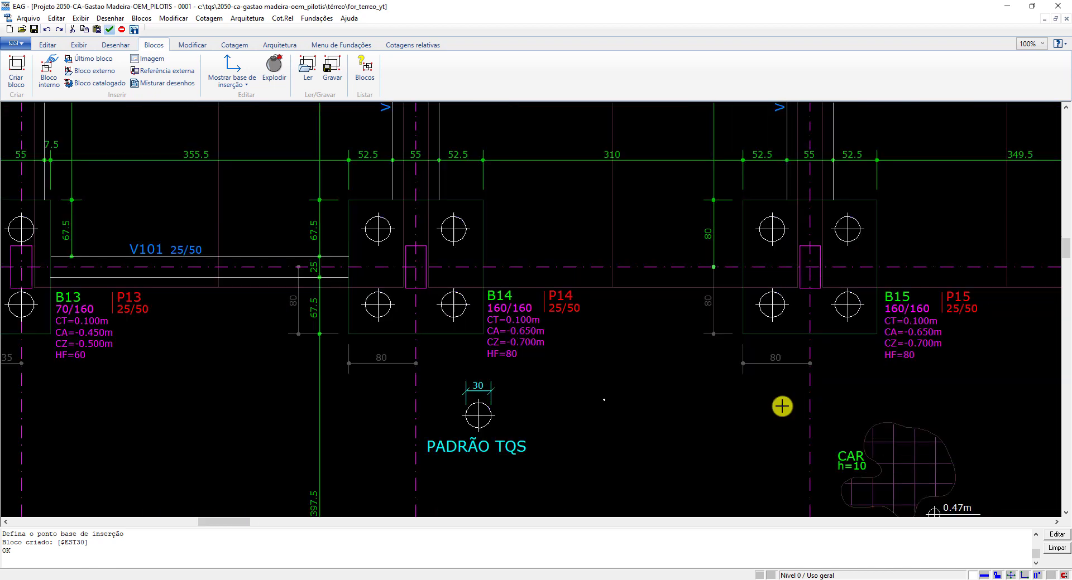
Refresh the drawing view to check the pile symbols around blocks B14 and B15
{"action": "scroll", "coordinate": [624, 363], "scroll_direction": "up", "scroll_amount": 2}
{"action": "key", "text": "F5"}
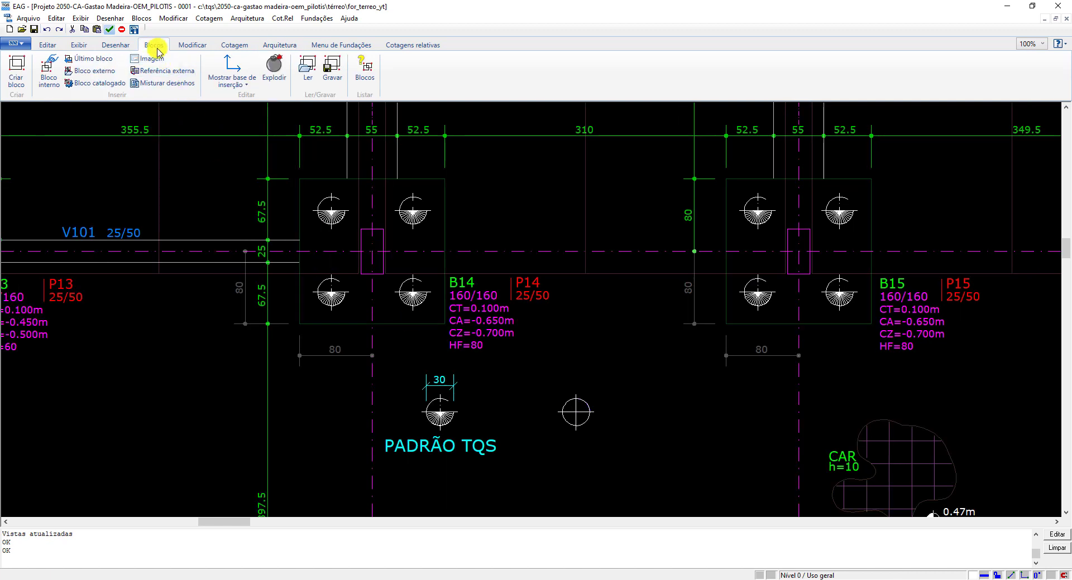
Try redefining block $EST30 from the full-size crossed circle beside the PADRÃO TQS symbol, replacing the existing block and using the circle's centre as base point
{"action": "left_click", "coordinate": [49, 84]}
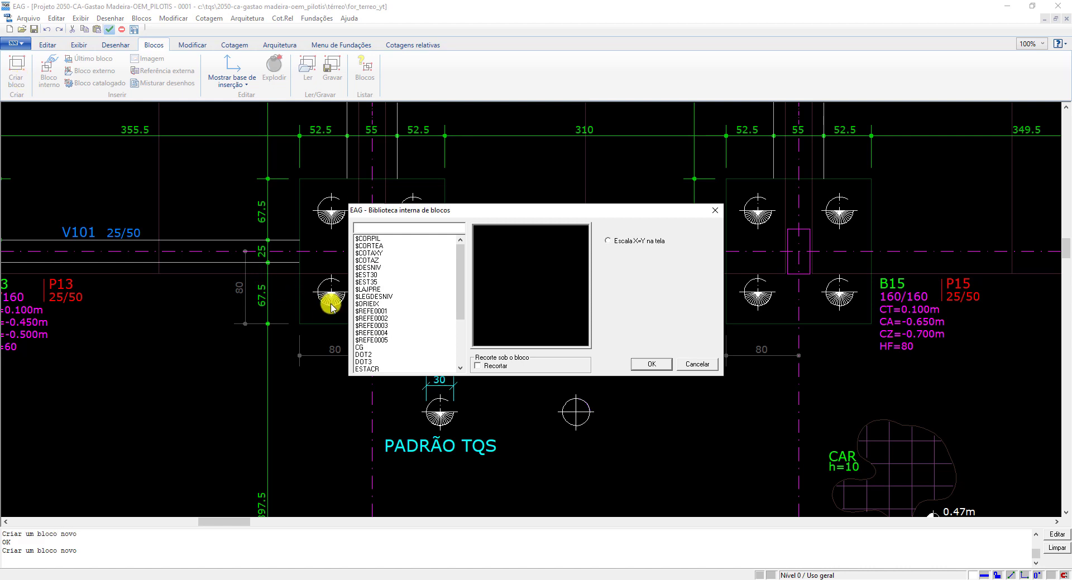
{"action": "left_click", "coordinate": [368, 275]}
{"action": "left_click", "coordinate": [650, 364]}
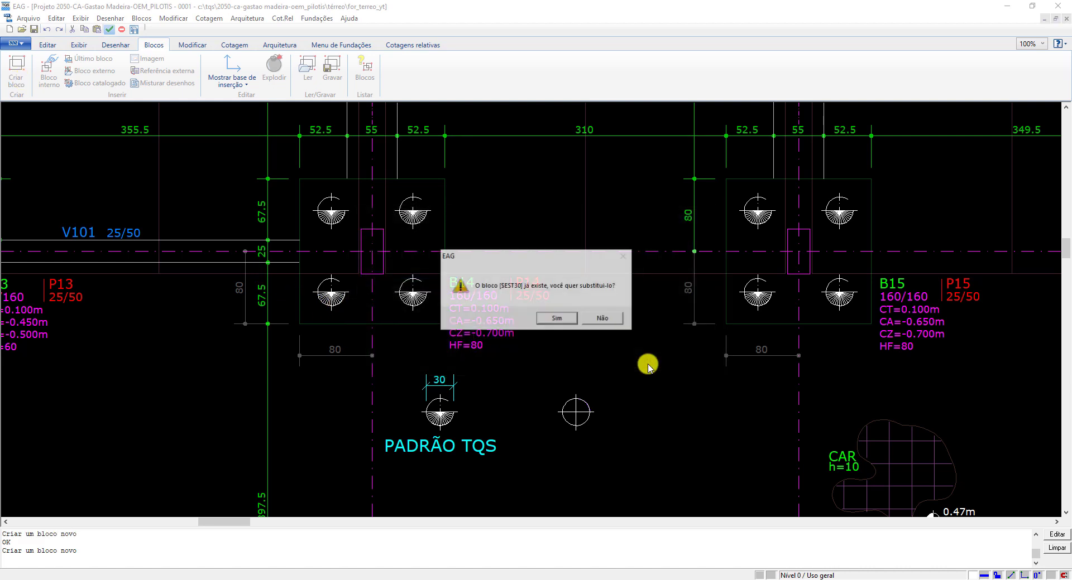
{"action": "left_click", "coordinate": [558, 318]}
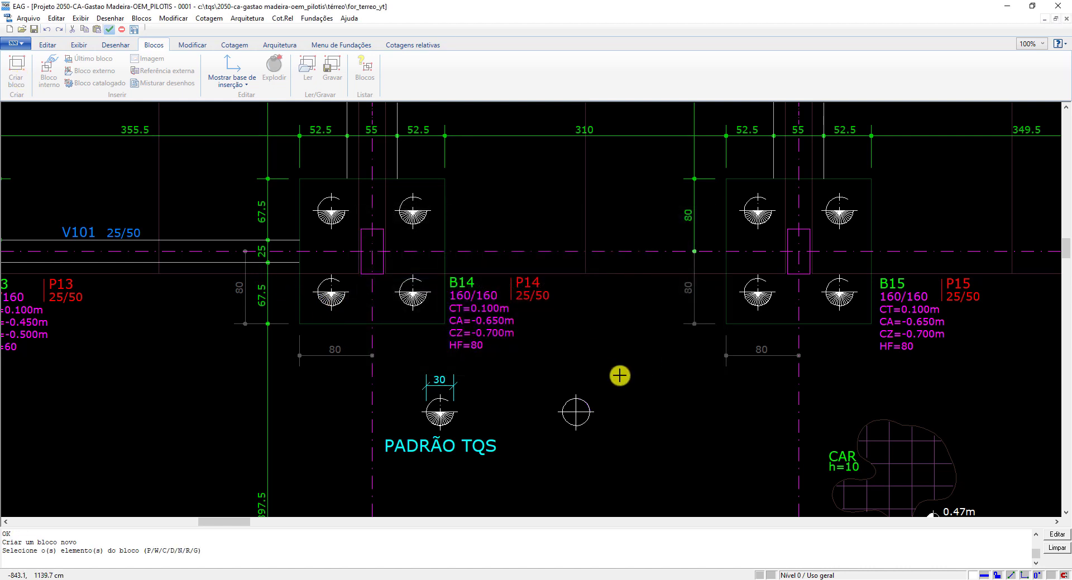
{"action": "left_click", "coordinate": [544, 378]}
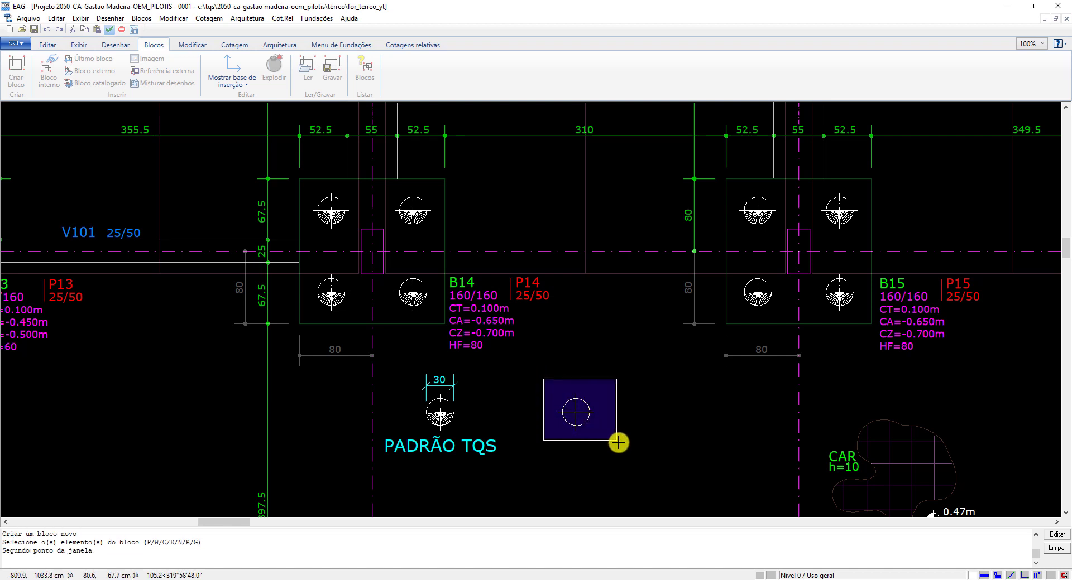
{"action": "left_click", "coordinate": [623, 447]}
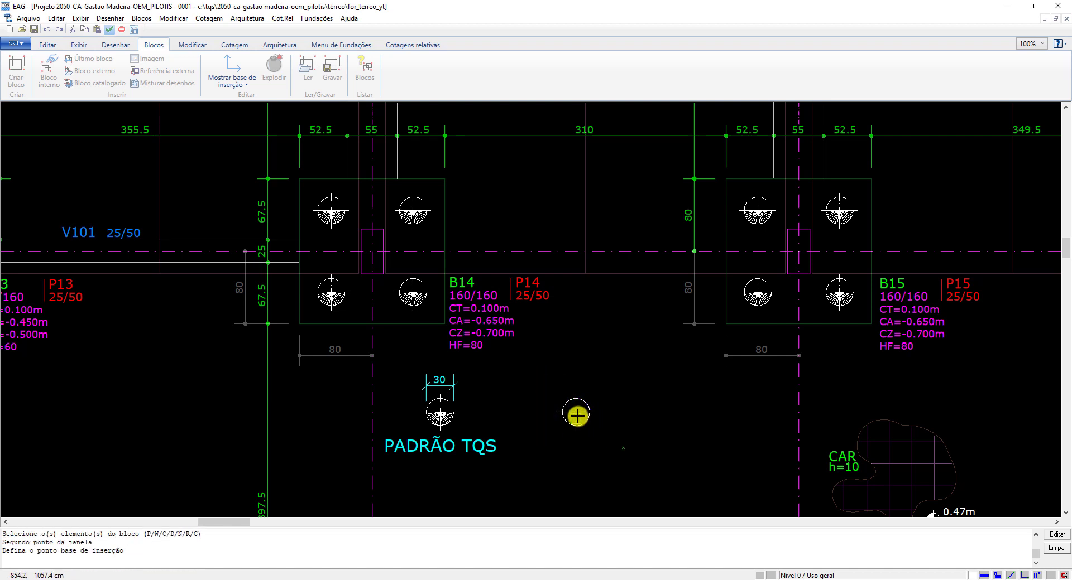
{"action": "left_click", "coordinate": [576, 411]}
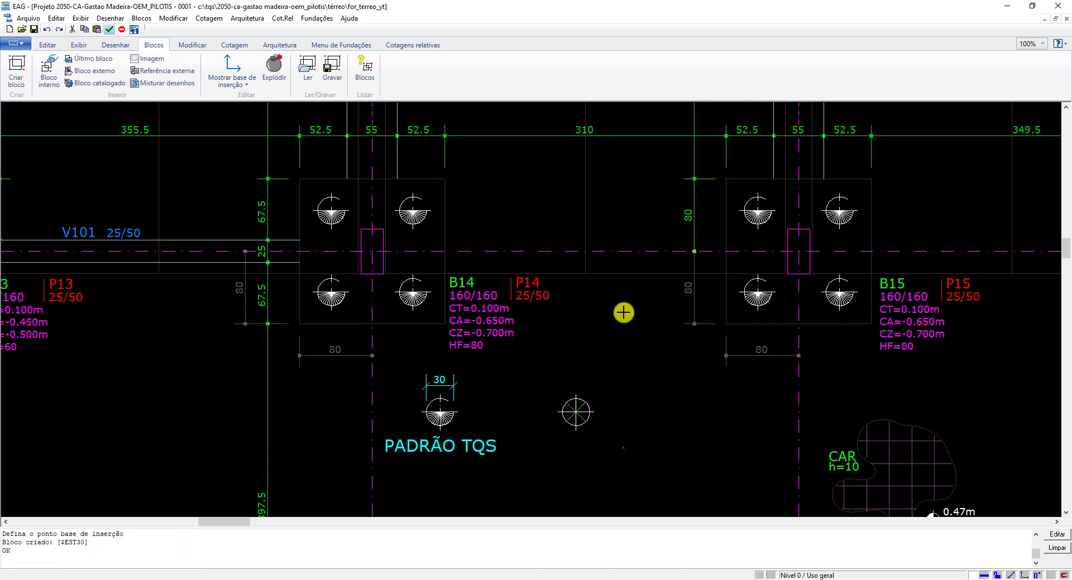
Undo the redefinition of block $EST30 made from the unreduced crossed circle
{"action": "scroll", "coordinate": [599, 304], "scroll_direction": "down", "scroll_amount": 1}
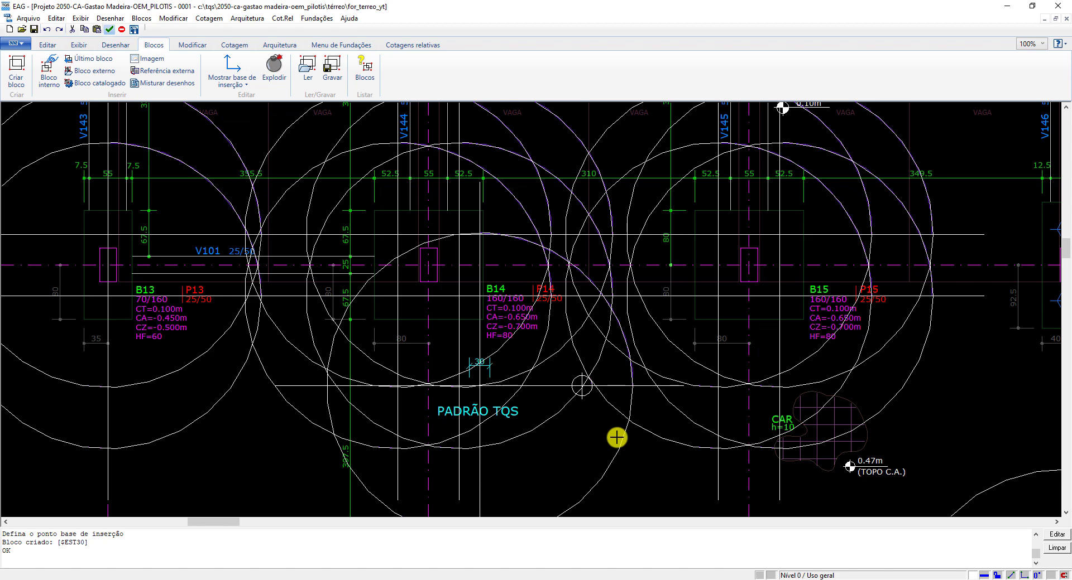
{"action": "scroll", "coordinate": [542, 247], "scroll_direction": "down", "scroll_amount": 3}
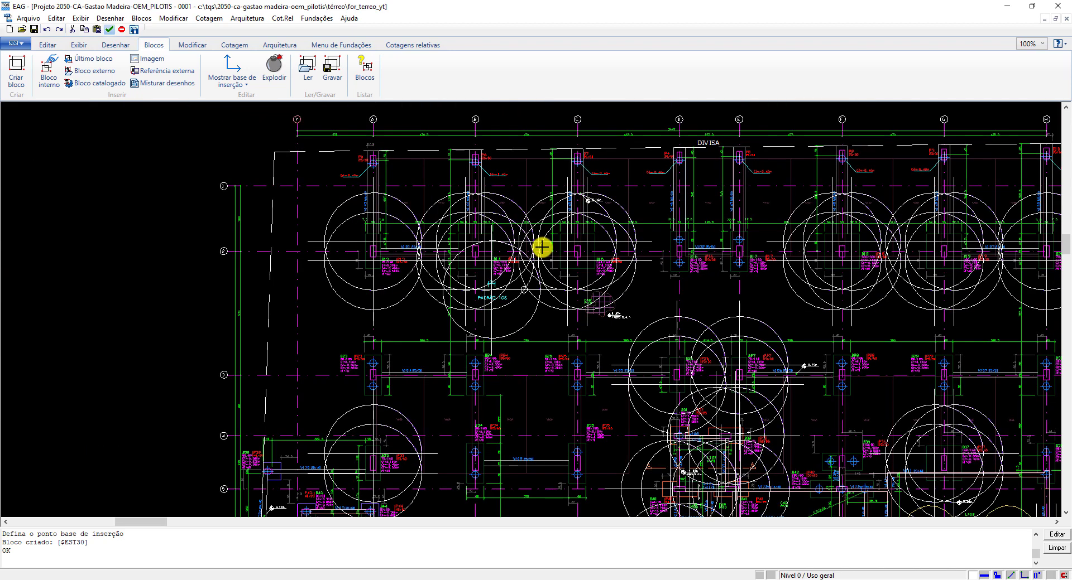
{"action": "key", "text": "ctrl+z"}
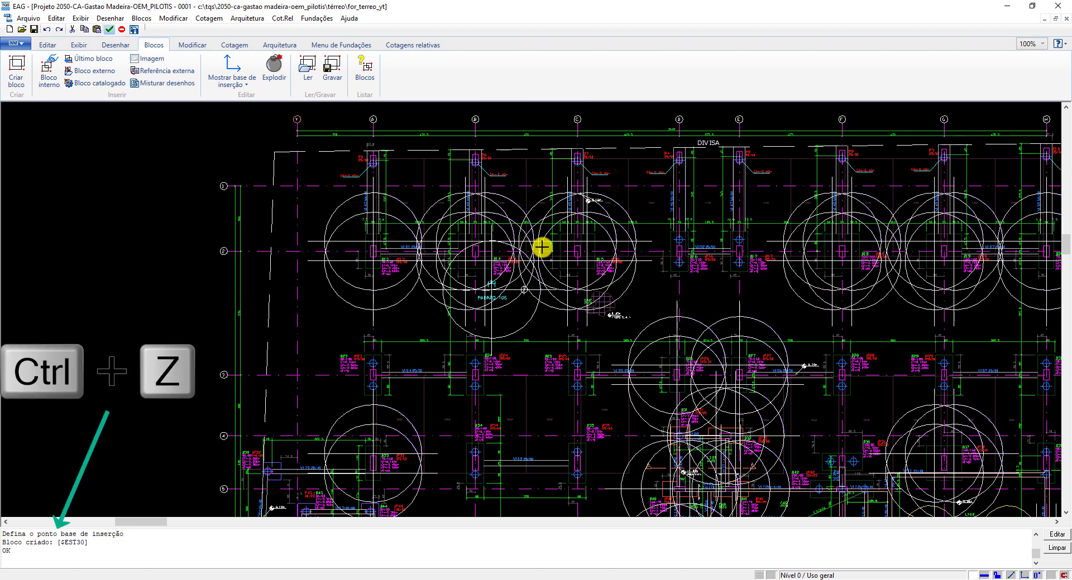